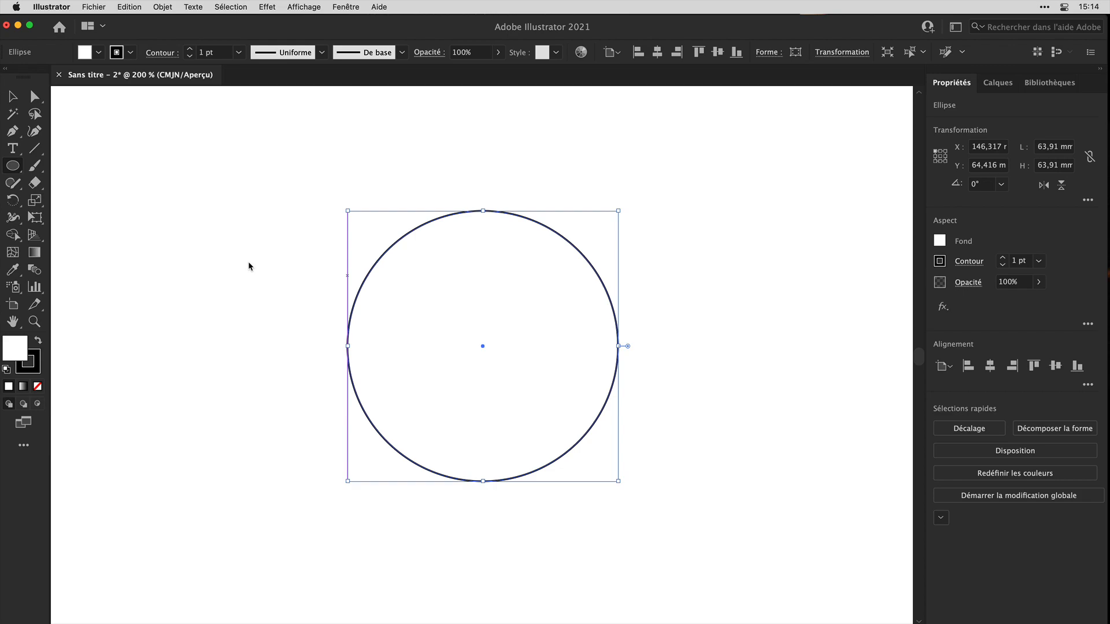
In the Texte preferences, leave "Remplir les nouveaux objets textes de texte de substitution" disabled and accept.
{"action": "left_click", "coordinate": [52, 7]}
{"action": "mouse_move", "coordinate": [62, 41]}
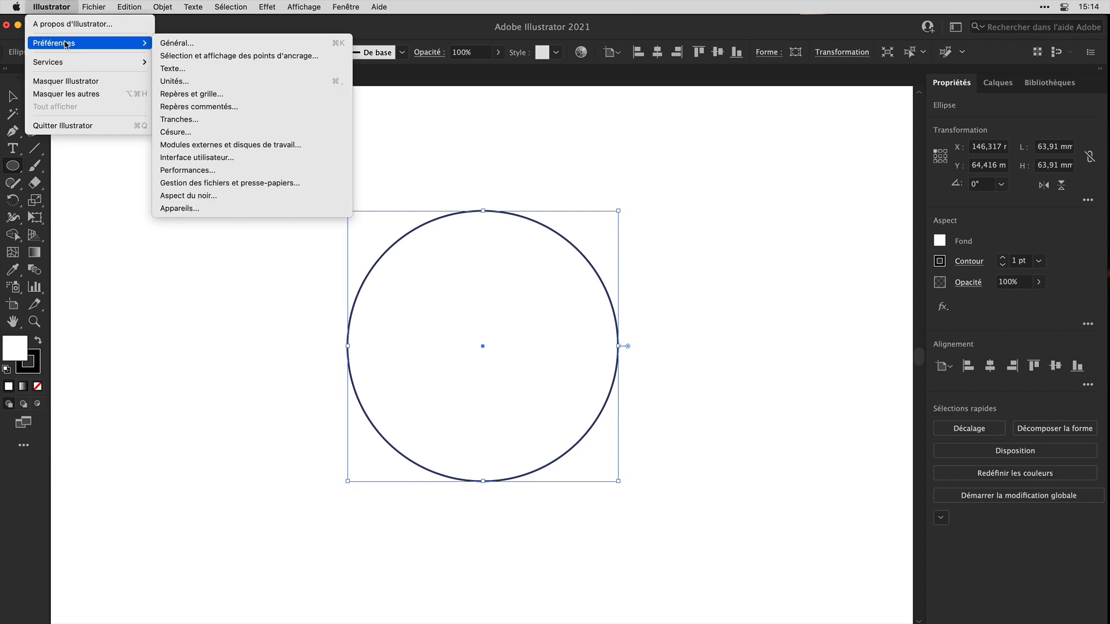
{"action": "left_click", "coordinate": [173, 68]}
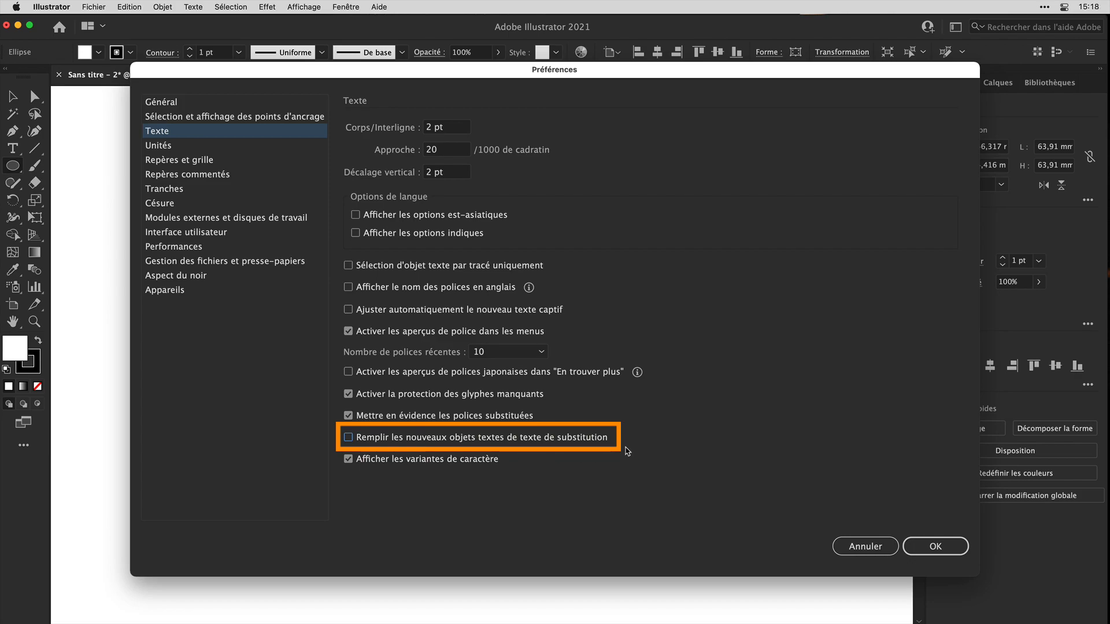
{"action": "left_click", "coordinate": [935, 546]}
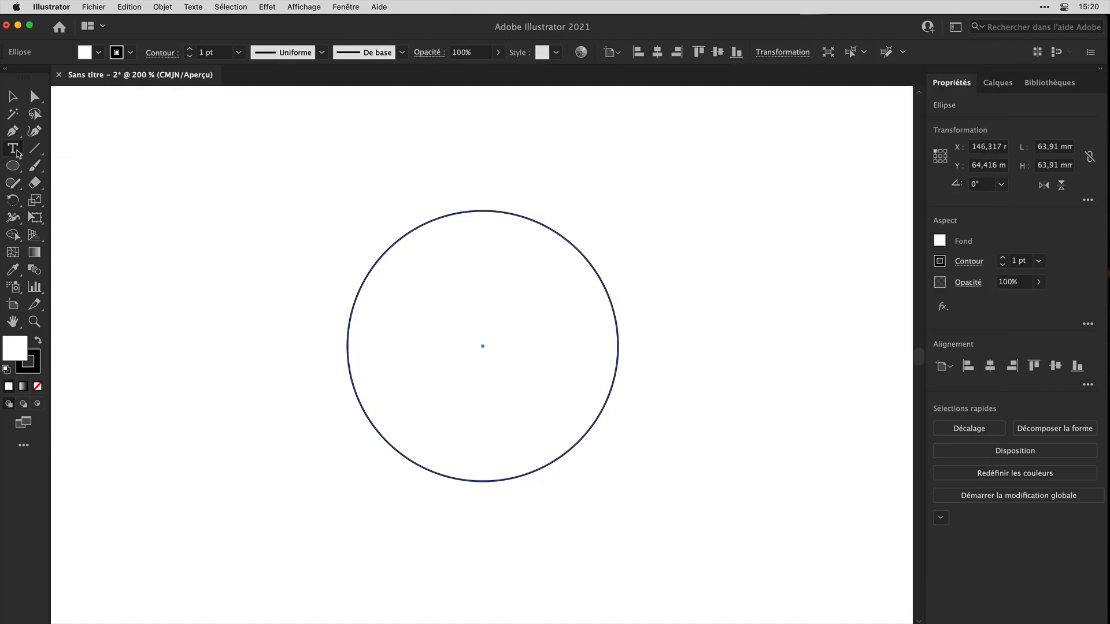
Add the centre-aligned text MILLE SABORDS along the circle with the Outil Texte curviligne.
{"action": "left_click", "coordinate": [14, 150]}
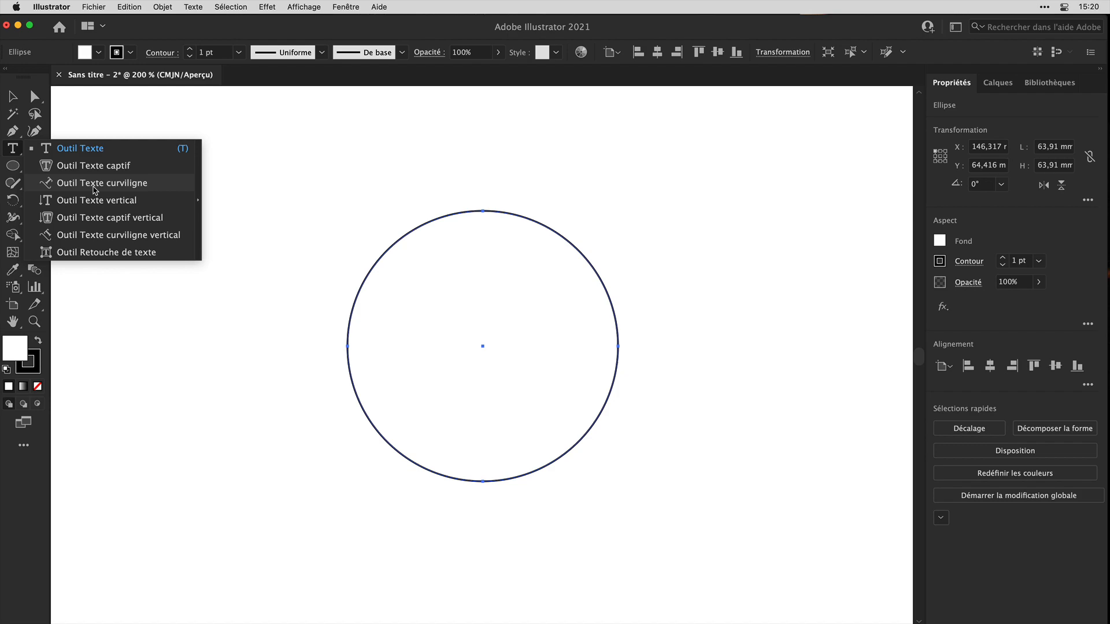
{"action": "left_click", "coordinate": [153, 188]}
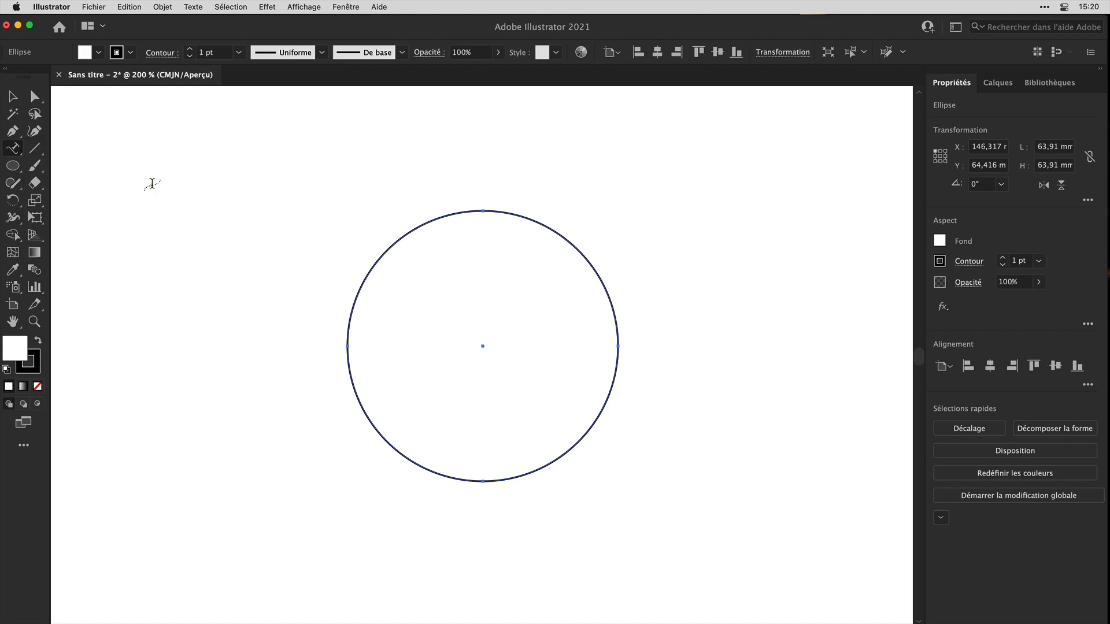
{"action": "left_click", "coordinate": [481, 206]}
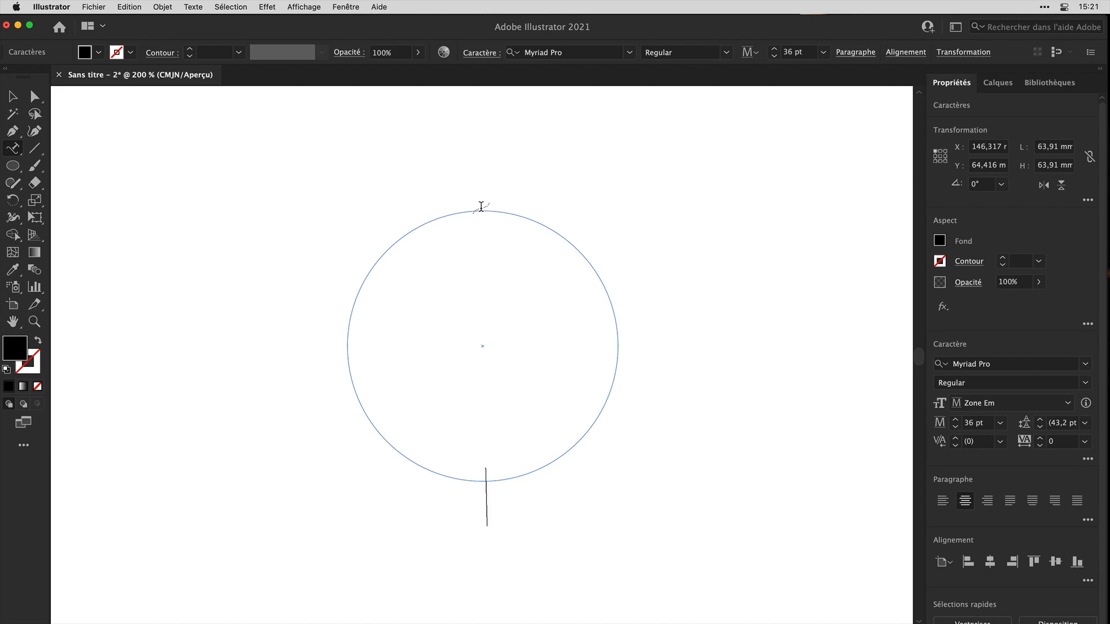
{"action": "type", "text": "MILLE SABORDS"}
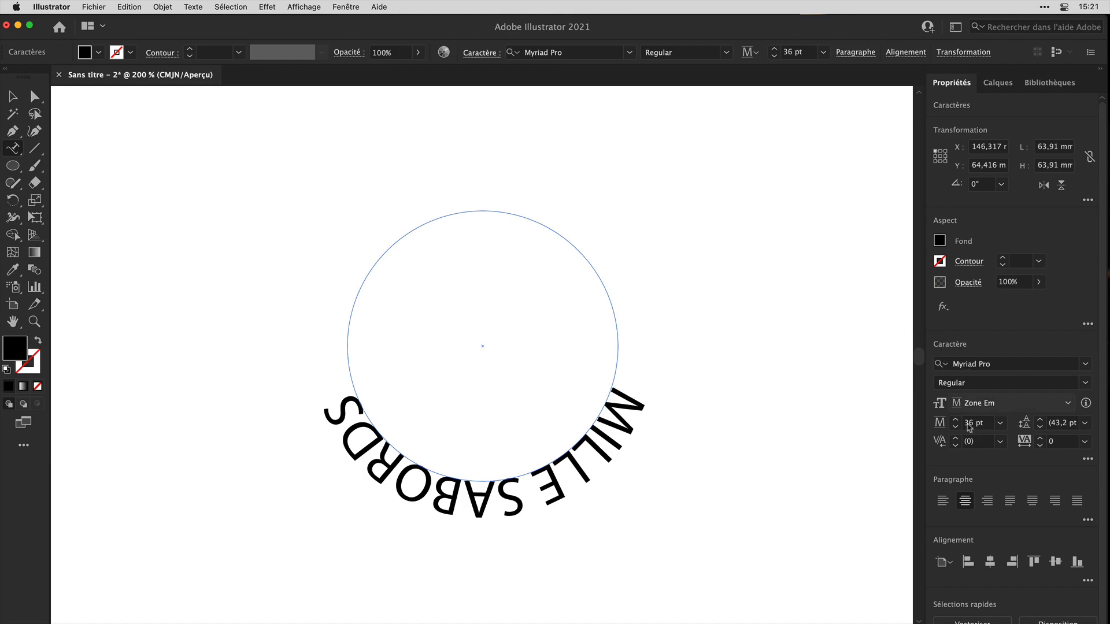
{"action": "key", "text": "super+a"}
{"action": "left_click", "coordinate": [467, 501]}
{"action": "left_click", "coordinate": [965, 502]}
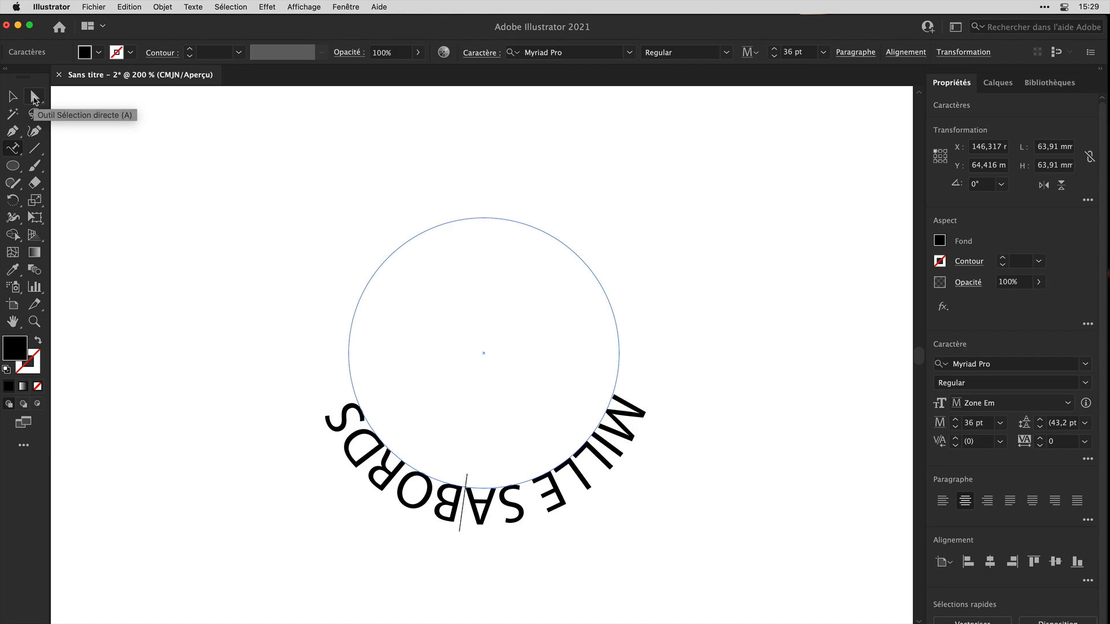
Move the start and end brackets of the curved text to the circle's lower part so the text arches over the top.
{"action": "left_click", "coordinate": [34, 100]}
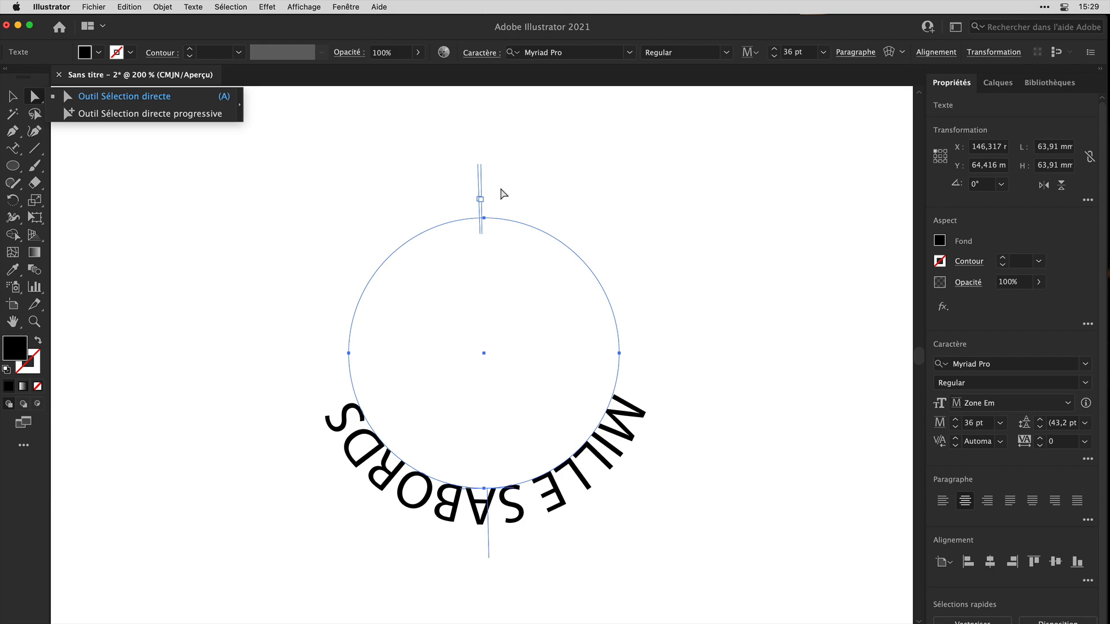
{"action": "left_click_drag", "start_coordinate": [481, 179], "coordinate": [426, 477]}
{"action": "left_click_drag", "start_coordinate": [480, 194], "coordinate": [557, 479]}
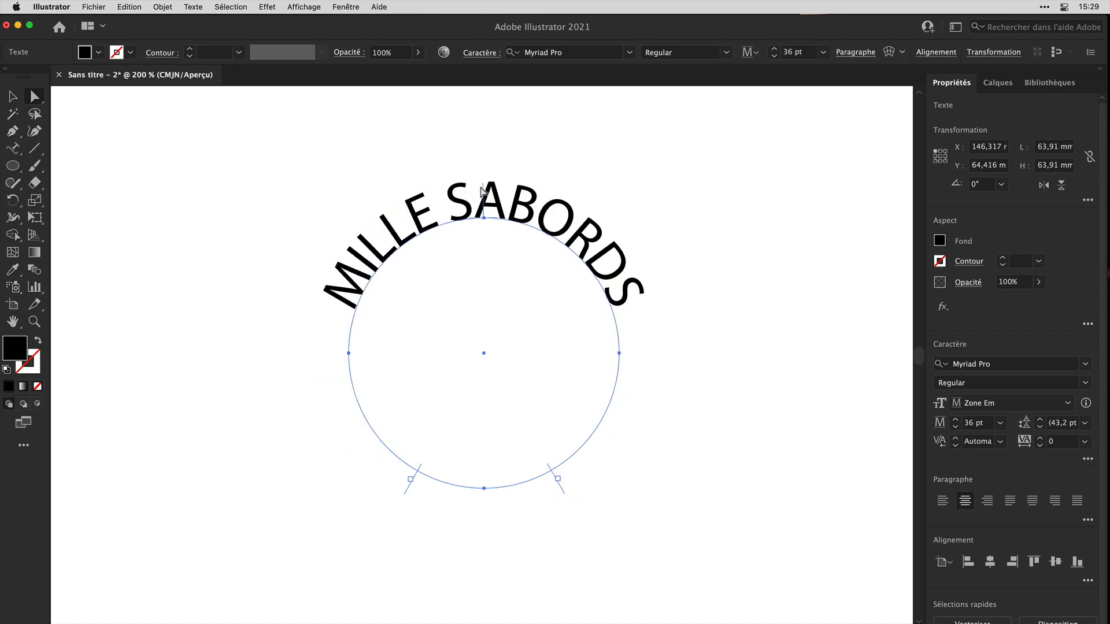
Try moving the curved text by its centre bracket to the circle's bottom and flipping it inside the circle.
{"action": "left_click_drag", "start_coordinate": [483, 186], "coordinate": [482, 512]}
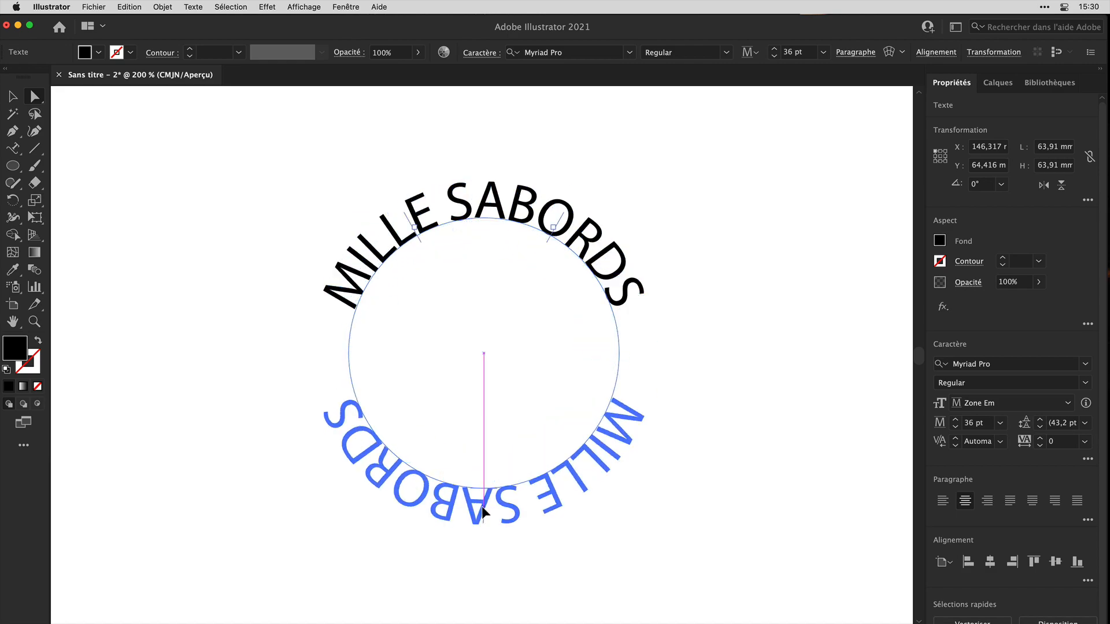
{"action": "left_click_drag", "start_coordinate": [481, 506], "coordinate": [480, 481]}
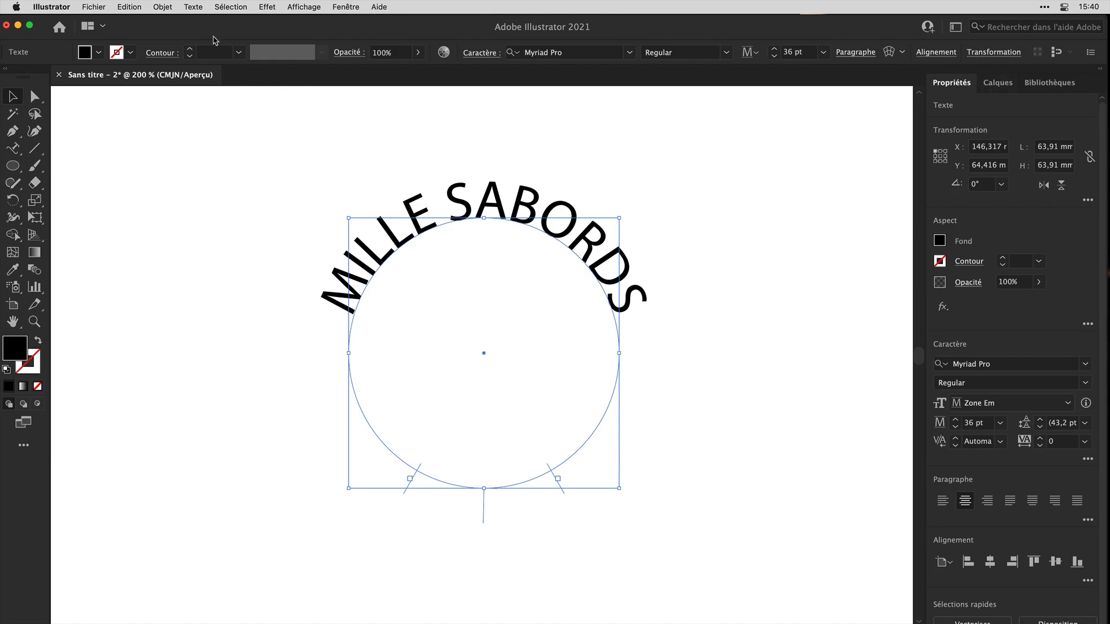
Open the curved text options for MILLE SABORDS, choose the Inclinaison effect and enable the preview.
{"action": "left_click", "coordinate": [195, 8]}
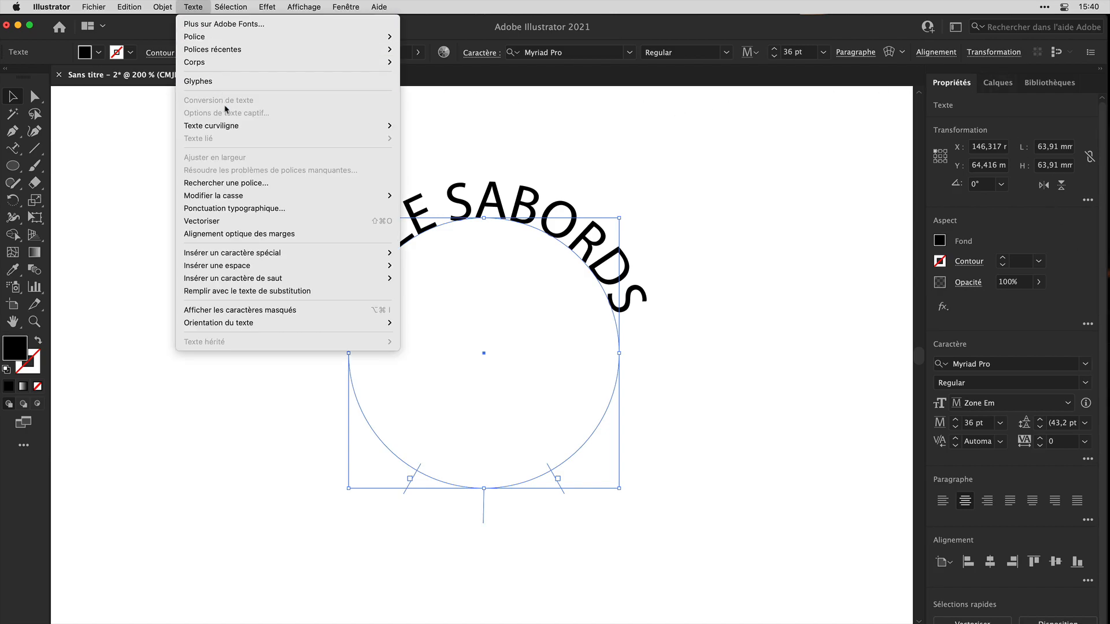
{"action": "mouse_move", "coordinate": [294, 129]}
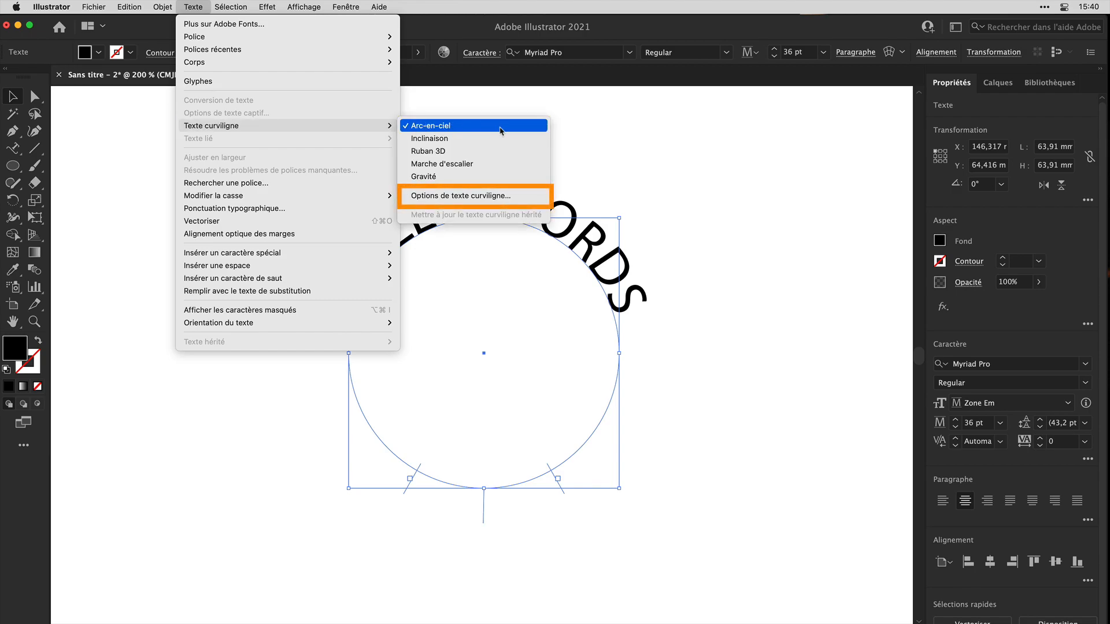
{"action": "left_click", "coordinate": [537, 197]}
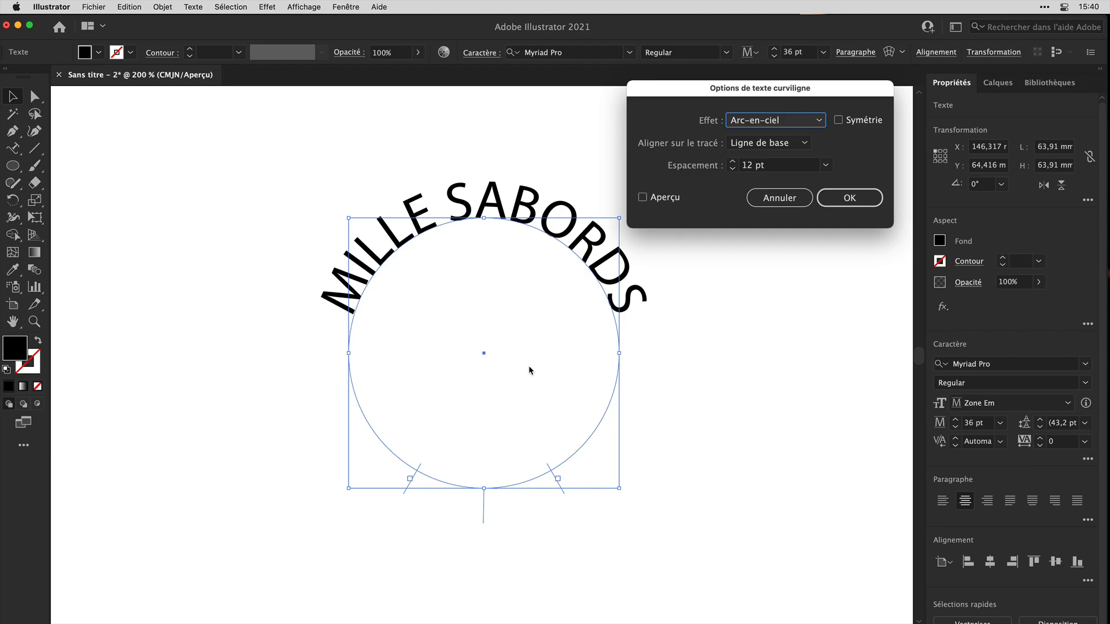
{"action": "left_click", "coordinate": [805, 124]}
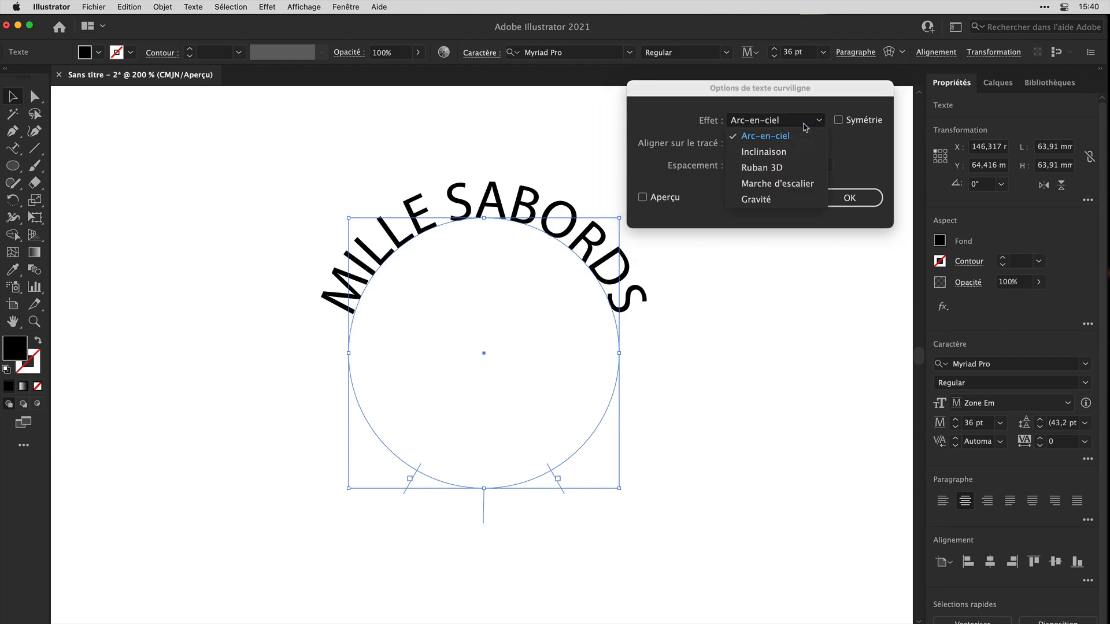
{"action": "left_click", "coordinate": [792, 151]}
{"action": "left_click", "coordinate": [643, 197]}
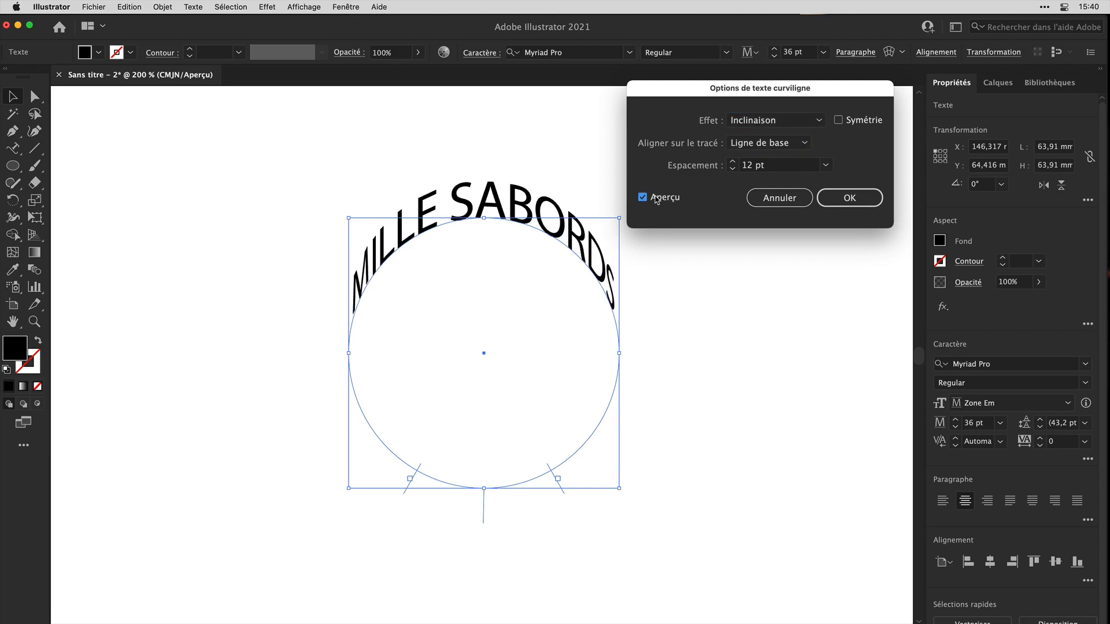
Try the Ruban 3D, Marche d'escalier and Gravité effects on the curved text.
{"action": "left_click", "coordinate": [806, 121]}
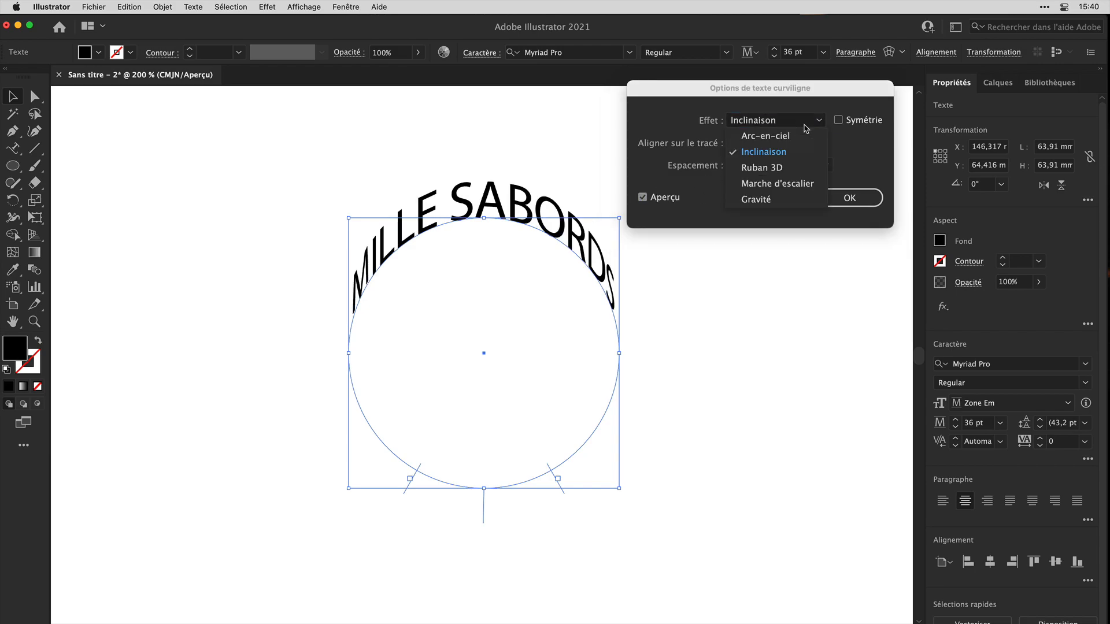
{"action": "left_click", "coordinate": [795, 167]}
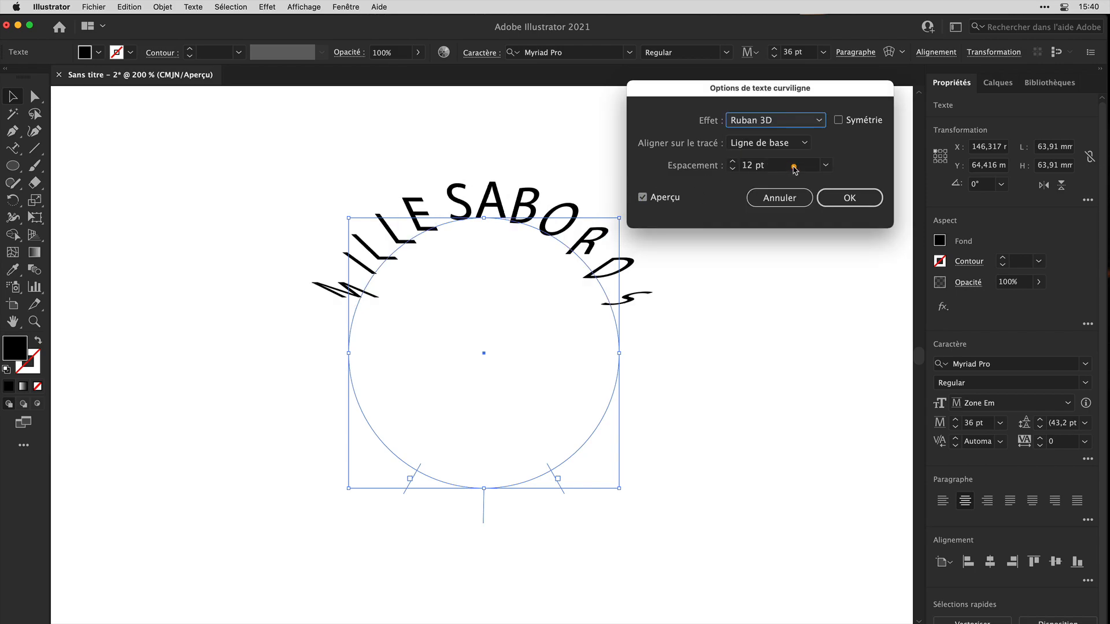
{"action": "left_click", "coordinate": [790, 121]}
{"action": "left_click", "coordinate": [789, 183]}
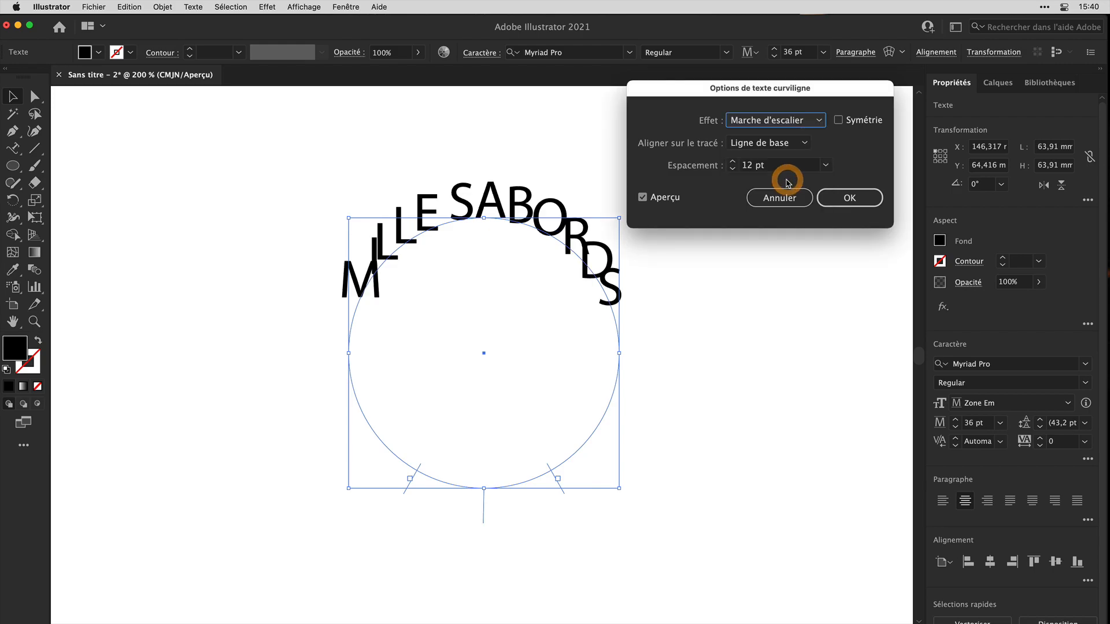
{"action": "key", "text": "Down"}
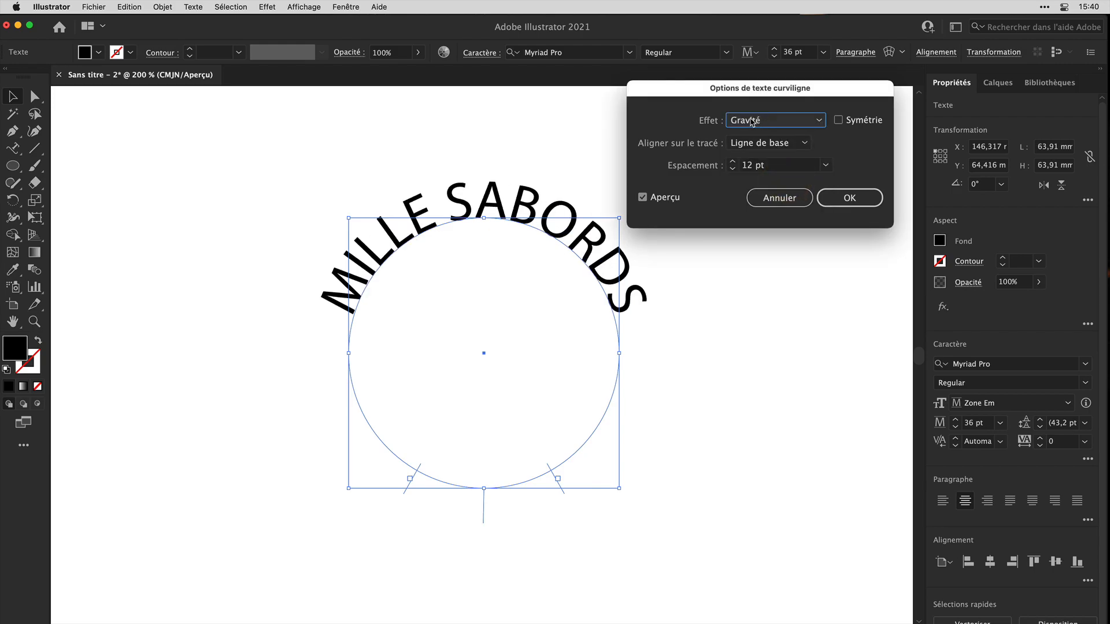
Set the curved text to the Arc-en-ciel effect, aligned to the path by Centre with Automatique spacing, and apply.
{"action": "left_click", "coordinate": [752, 122]}
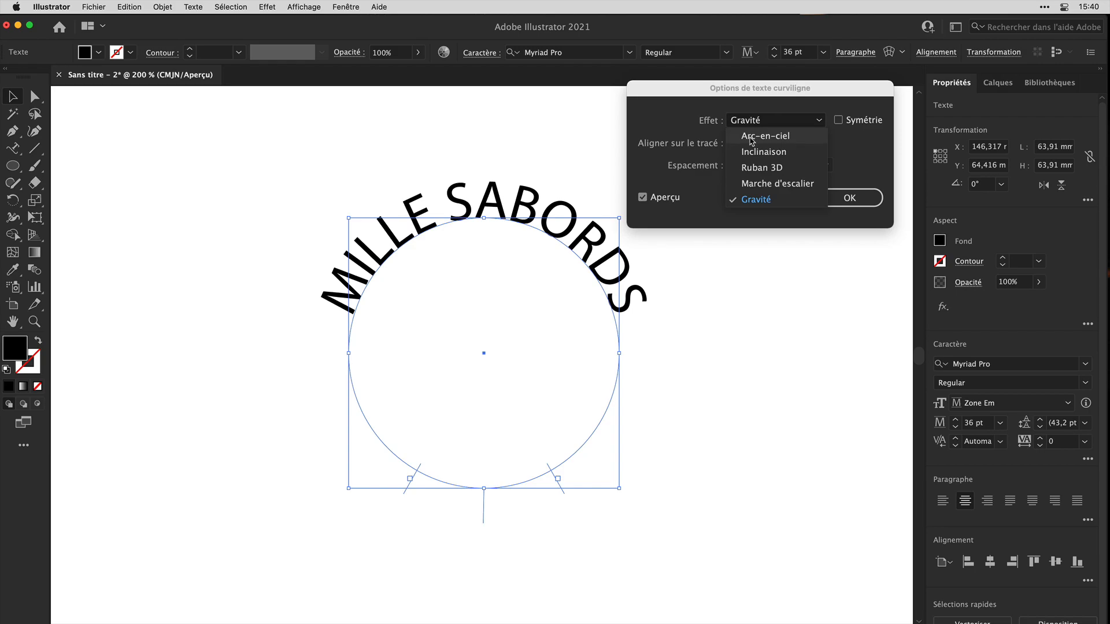
{"action": "left_click", "coordinate": [752, 136]}
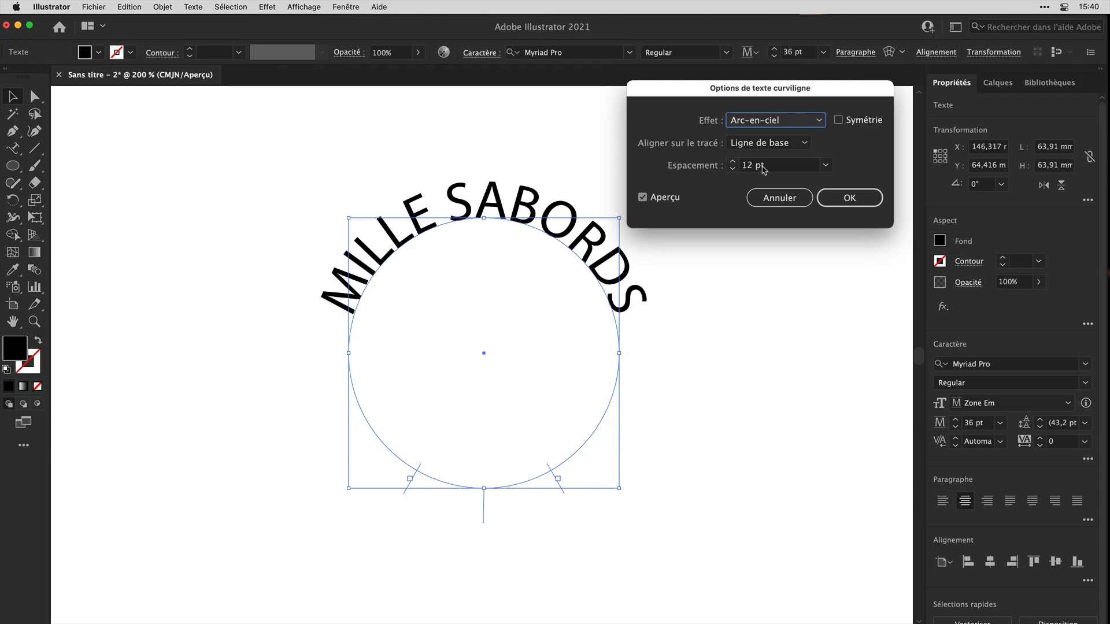
{"action": "left_click", "coordinate": [804, 144]}
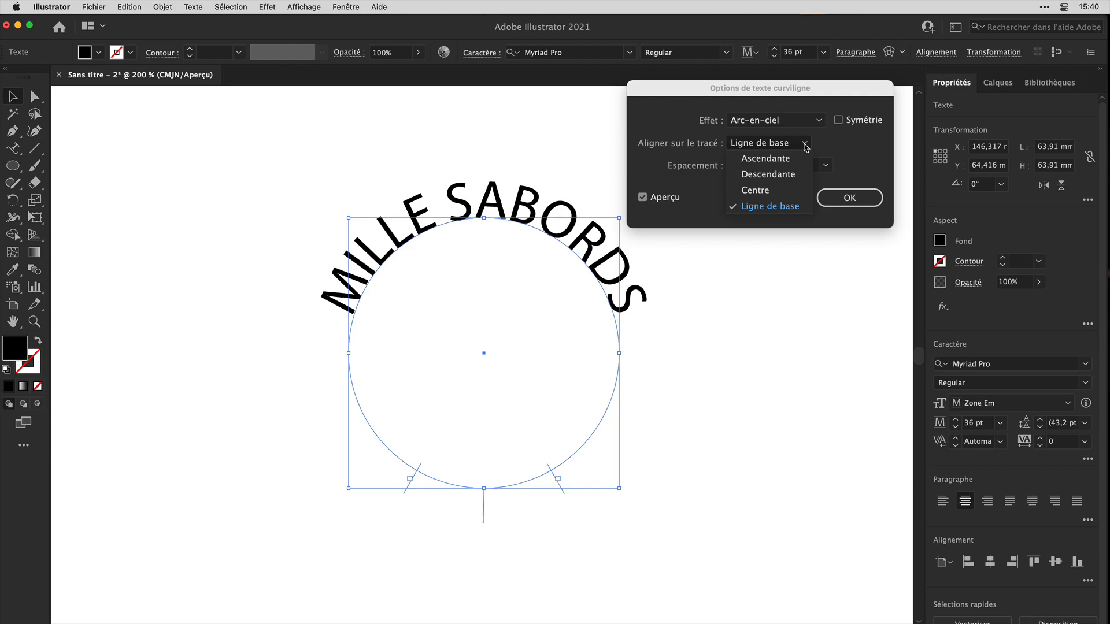
{"action": "left_click", "coordinate": [775, 190]}
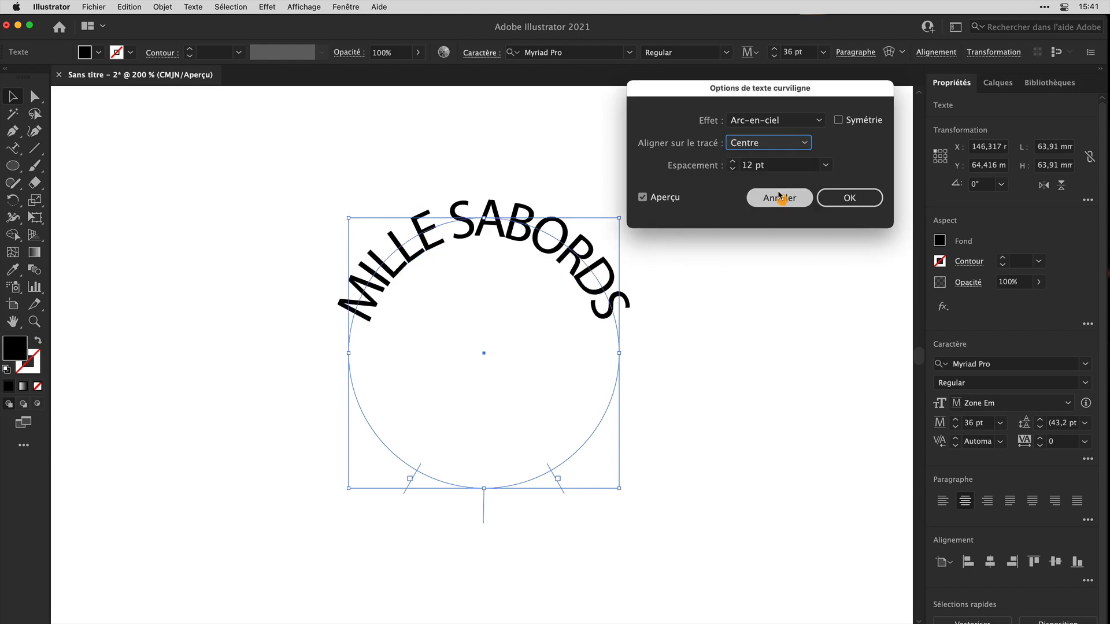
{"action": "left_click", "coordinate": [804, 144]}
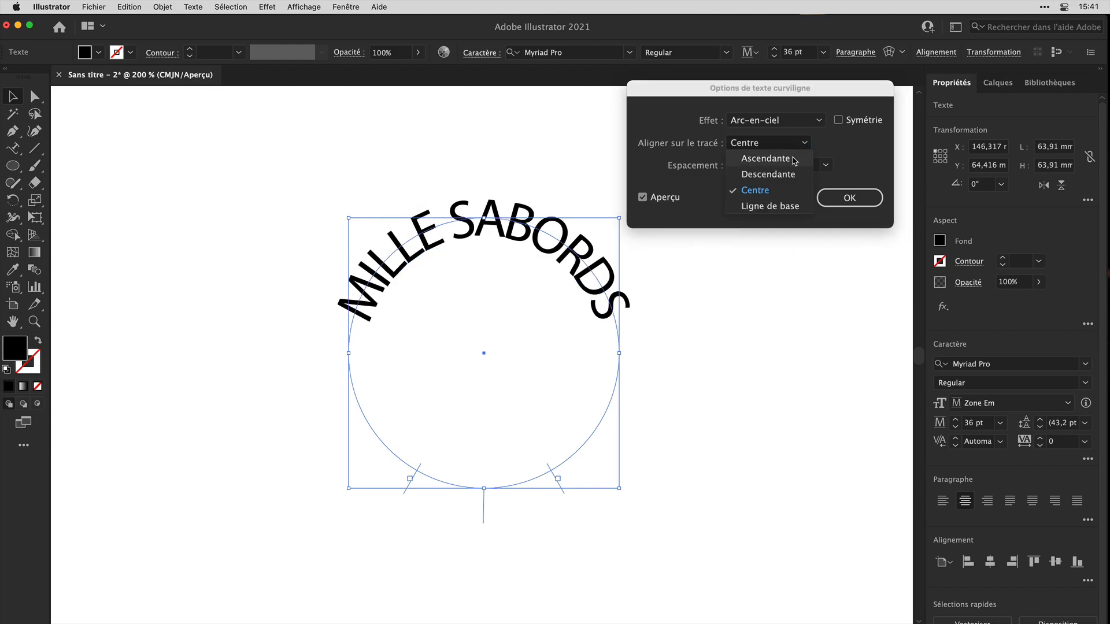
{"action": "left_click", "coordinate": [794, 159]}
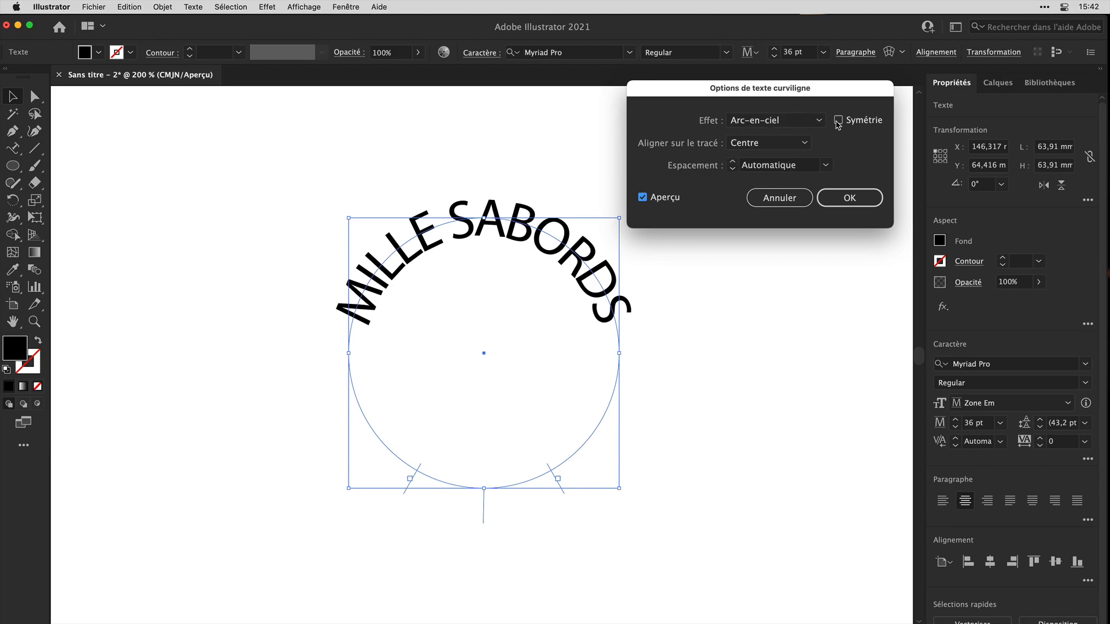
{"action": "left_click", "coordinate": [849, 198]}
Select the entire circular path beneath the text with the Outil Sélection directe progressive.
{"action": "left_click", "coordinate": [35, 96]}
{"action": "left_click", "coordinate": [180, 144]}
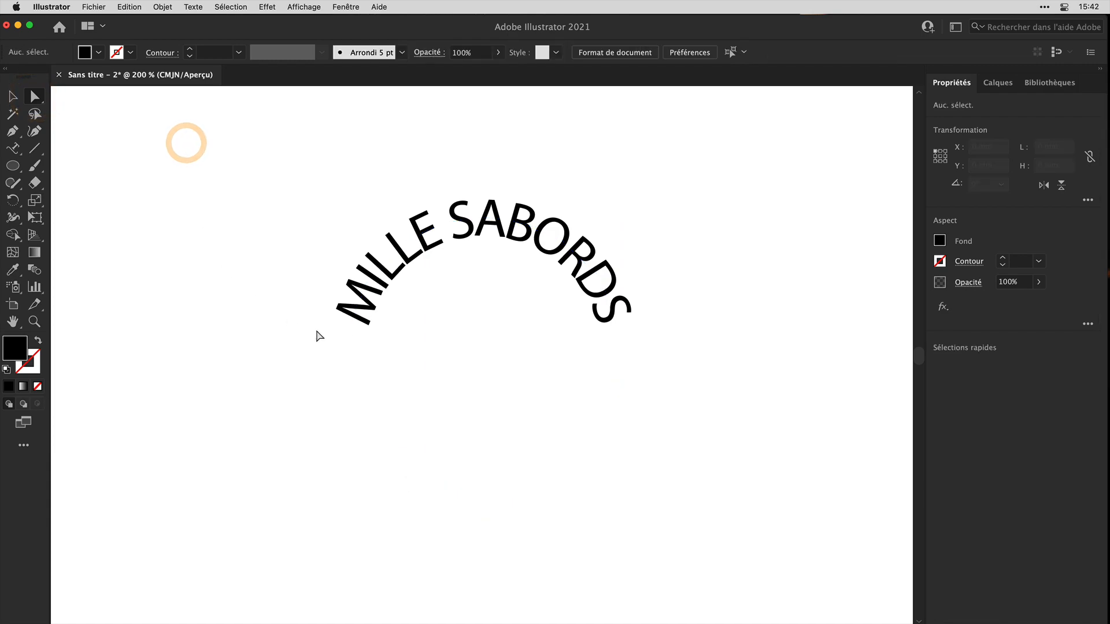
{"action": "left_click", "coordinate": [351, 338]}
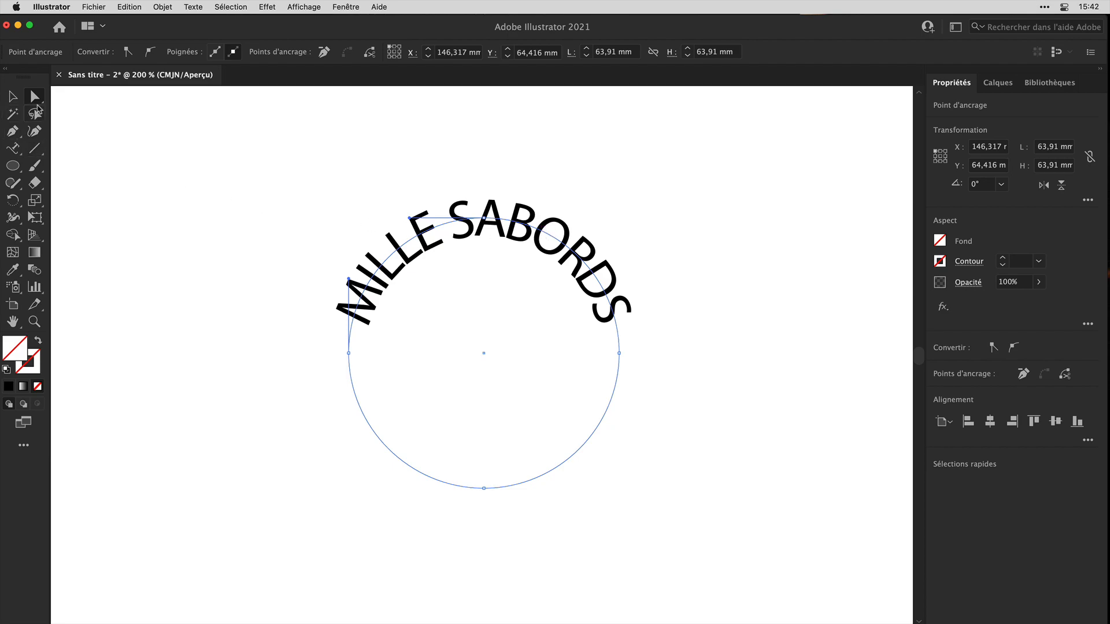
{"action": "left_click", "coordinate": [35, 97]}
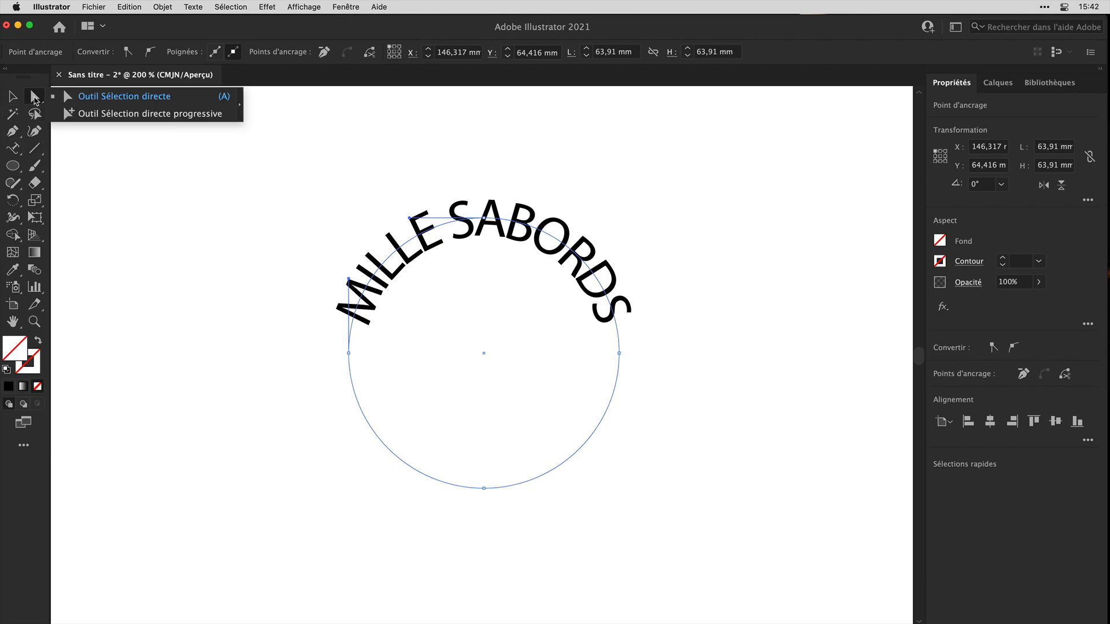
{"action": "left_click", "coordinate": [101, 116]}
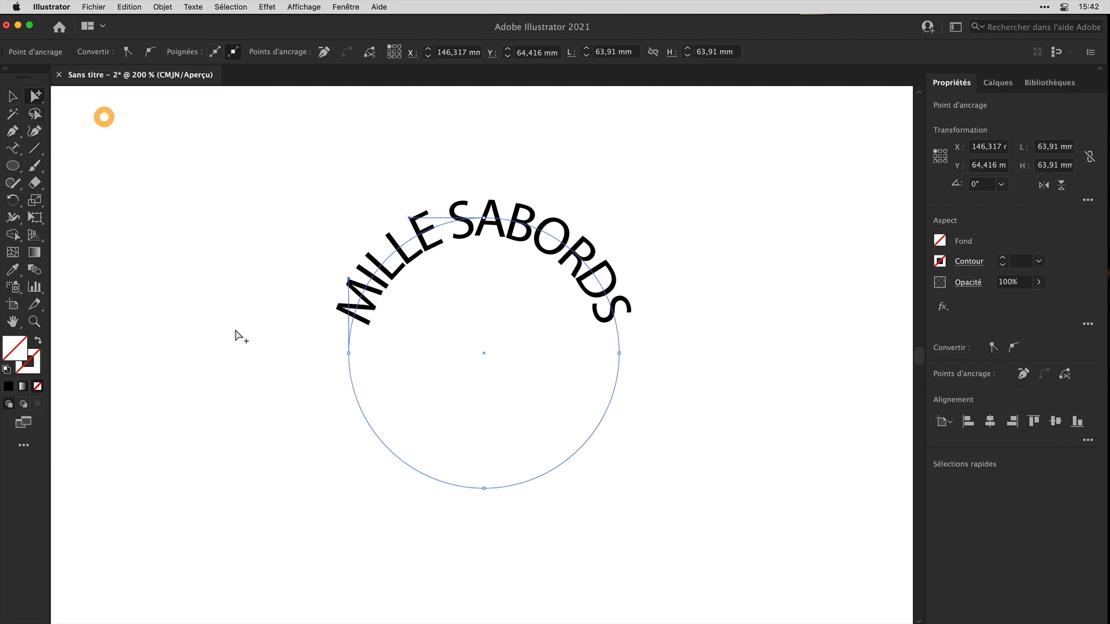
{"action": "left_click", "coordinate": [348, 373]}
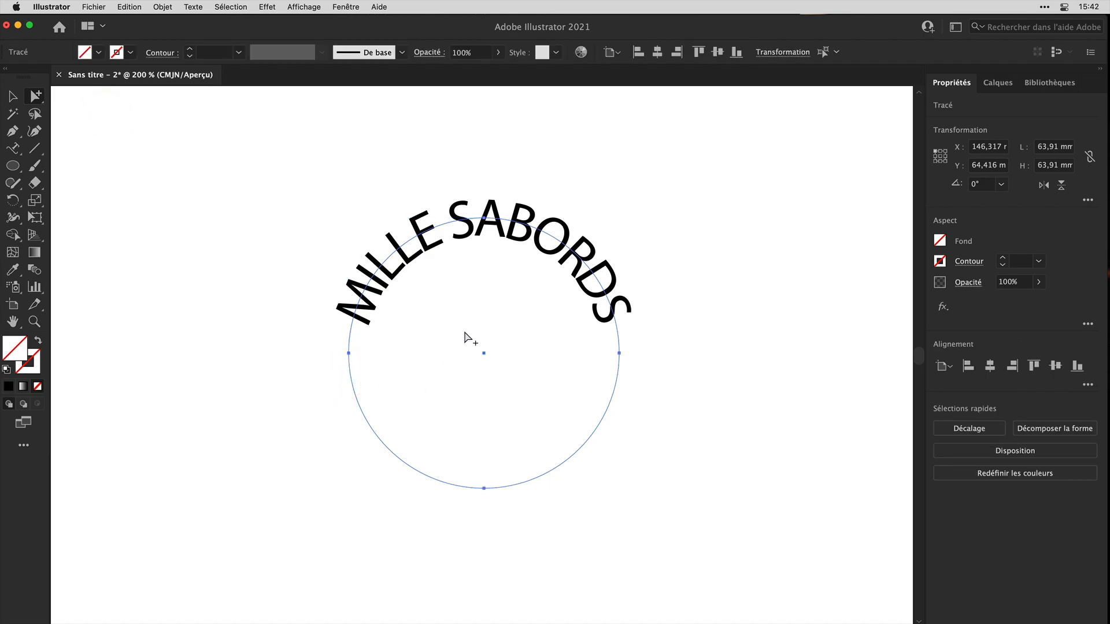
Give the circular path a black stroke 39 pt thick.
{"action": "left_click", "coordinate": [134, 54]}
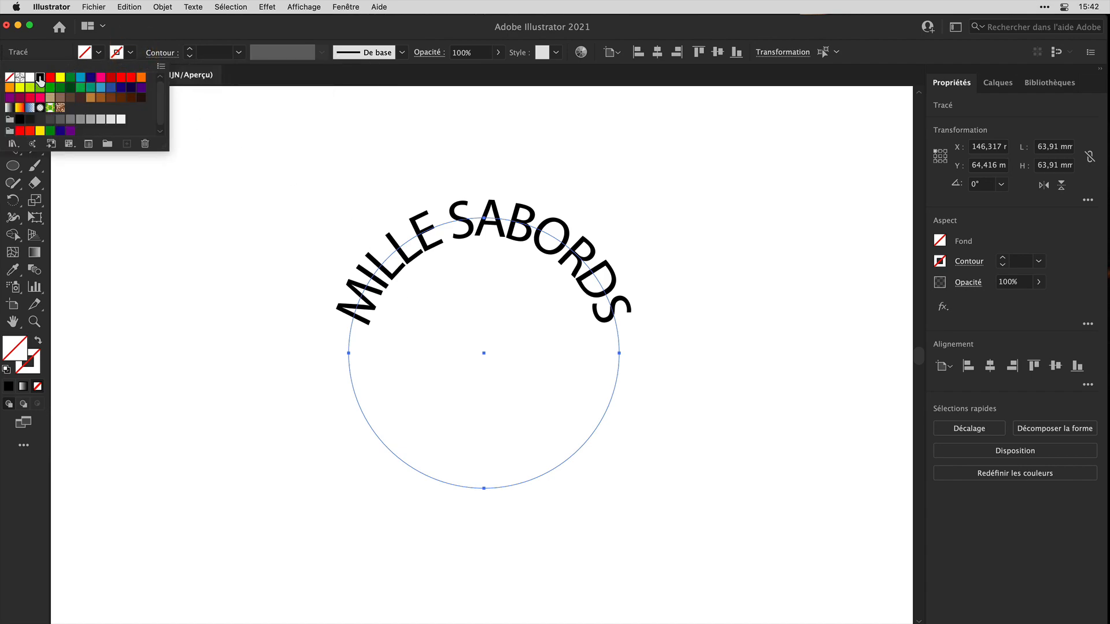
{"action": "left_click", "coordinate": [40, 78]}
{"action": "left_click", "coordinate": [190, 49]}
{"action": "left_click", "coordinate": [189, 49]}
{"action": "left_click", "coordinate": [189, 49]}
{"action": "left_click", "coordinate": [190, 49]}
{"action": "left_click", "coordinate": [189, 49]}
{"action": "left_click", "coordinate": [189, 49]}
{"action": "left_click", "coordinate": [189, 49]}
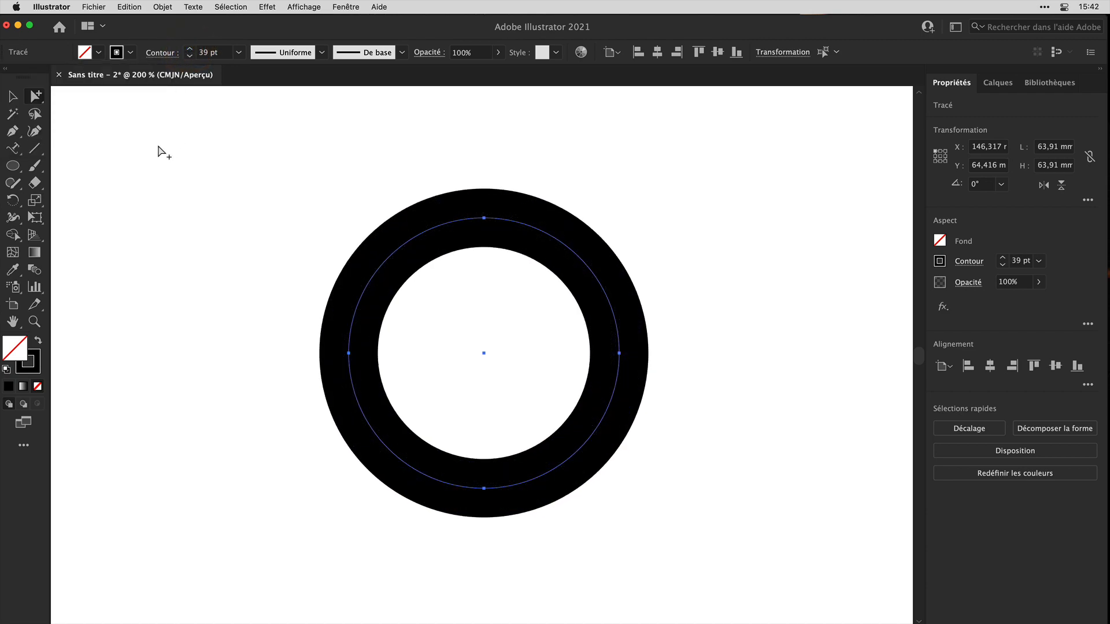
Place the text cursor in the MILLE SABORDS text on the circle using the Outil Texte curviligne.
{"action": "left_click", "coordinate": [13, 148]}
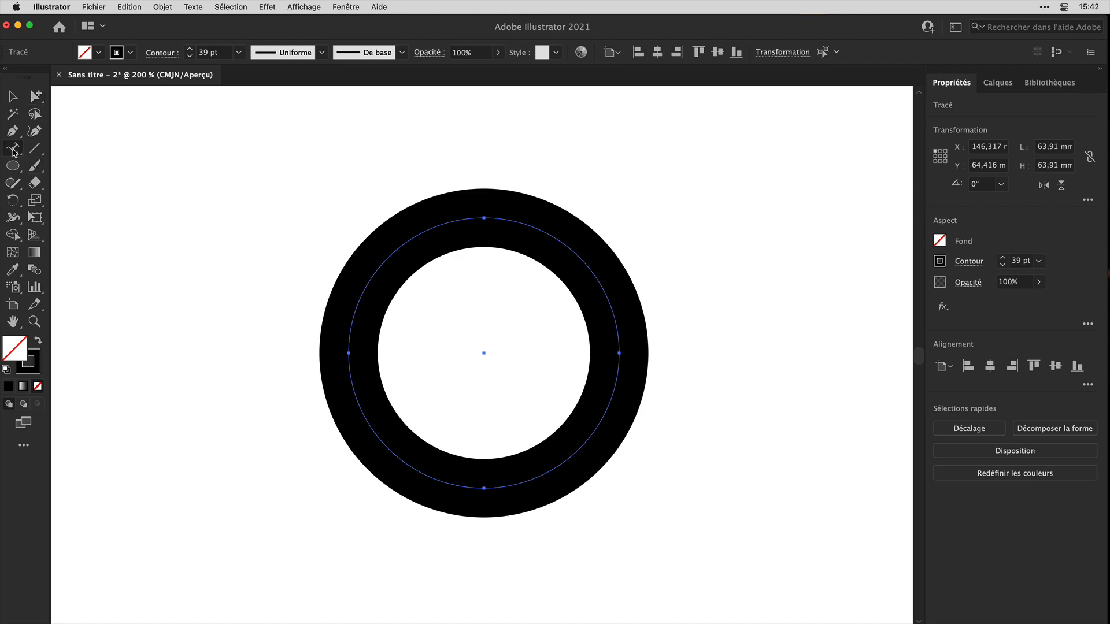
{"action": "left_click", "coordinate": [483, 213]}
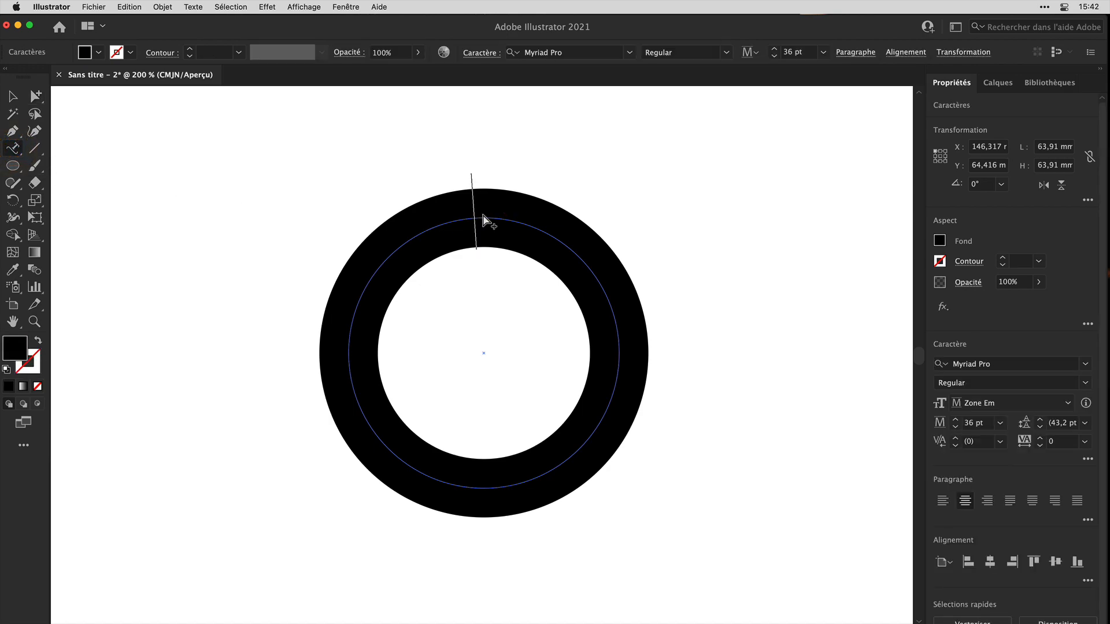